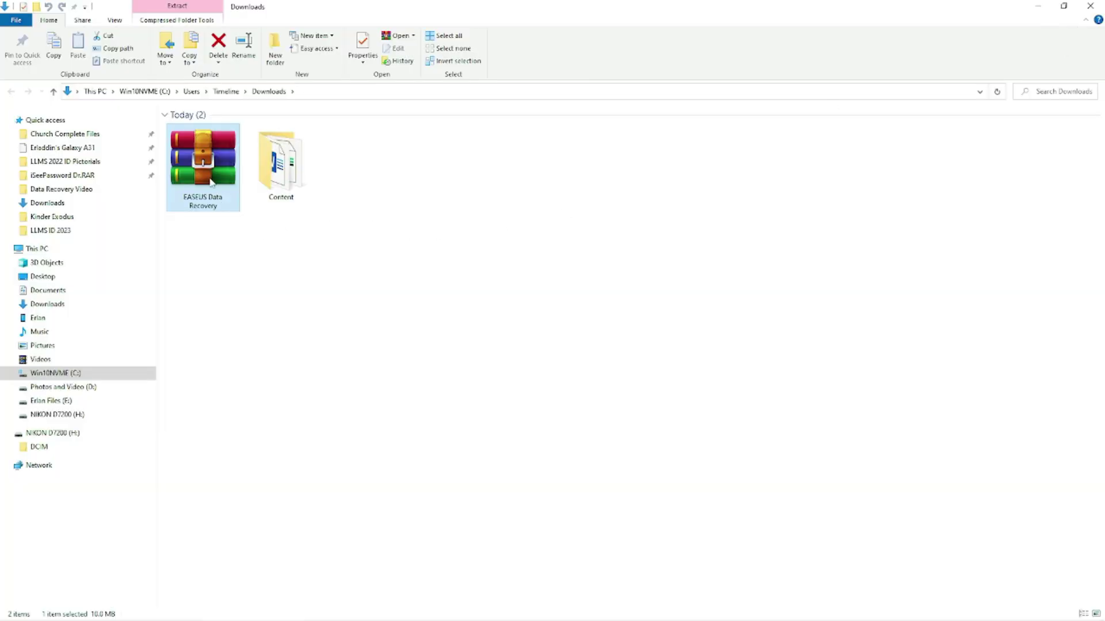
- Extract the archive with 7-Zip into a new 'EASEUS Data Recovery' folder, supplying its password
{"action": "right_click", "coordinate": [211, 180]}
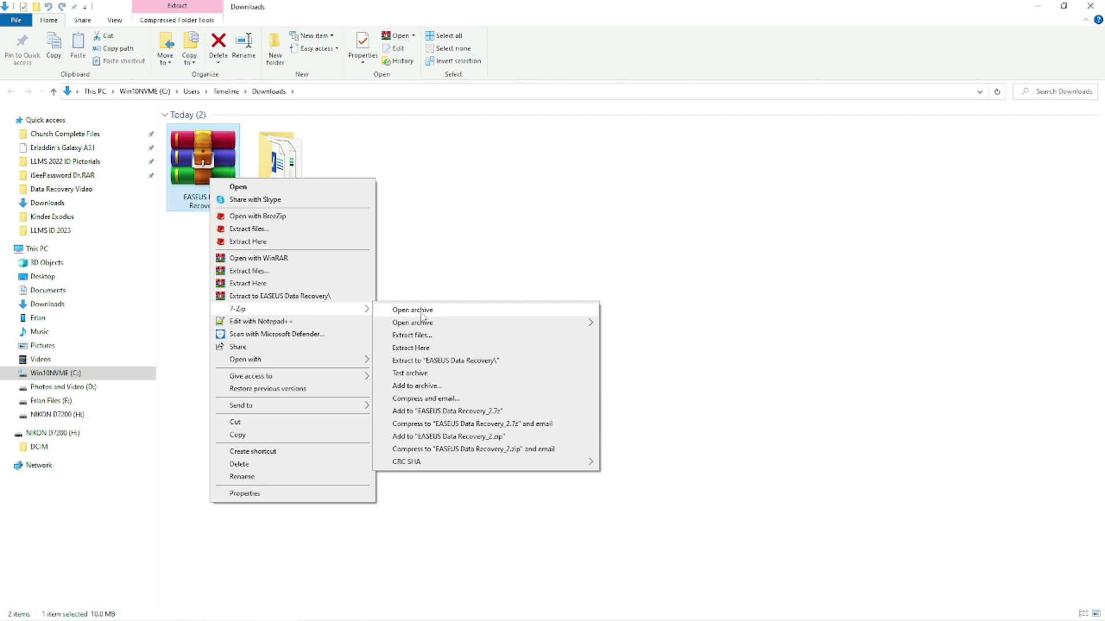
{"action": "left_click", "coordinate": [424, 352]}
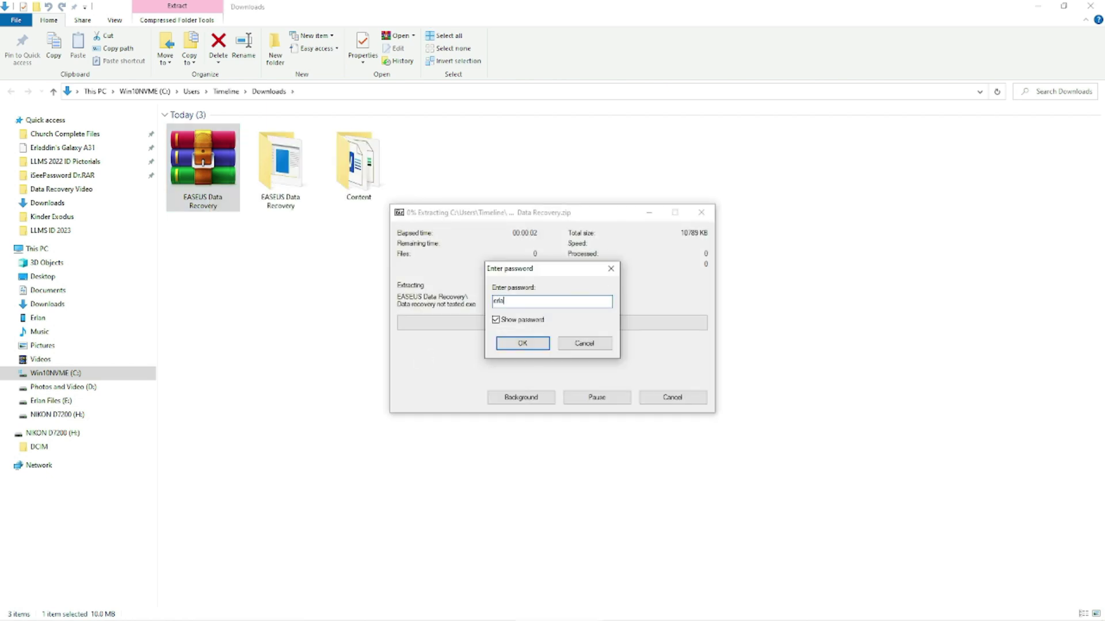
{"action": "left_click", "coordinate": [522, 343]}
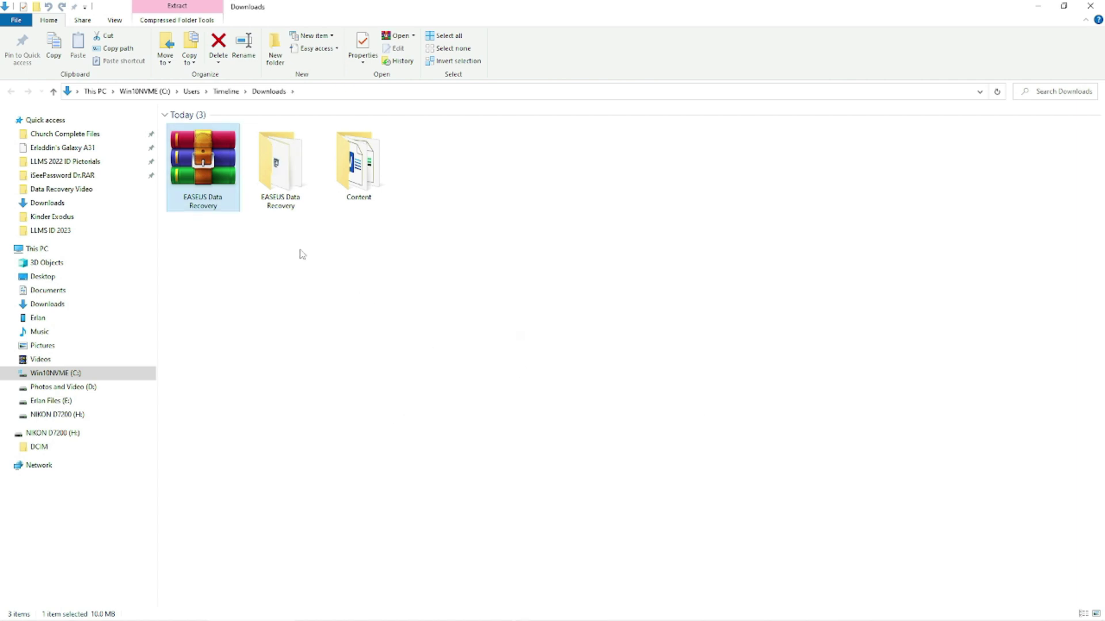
- Launch the DataRecWizPro.4.3.6 setup from the extracted EASEUS Data Recovery folder
{"action": "left_click", "coordinate": [280, 202]}
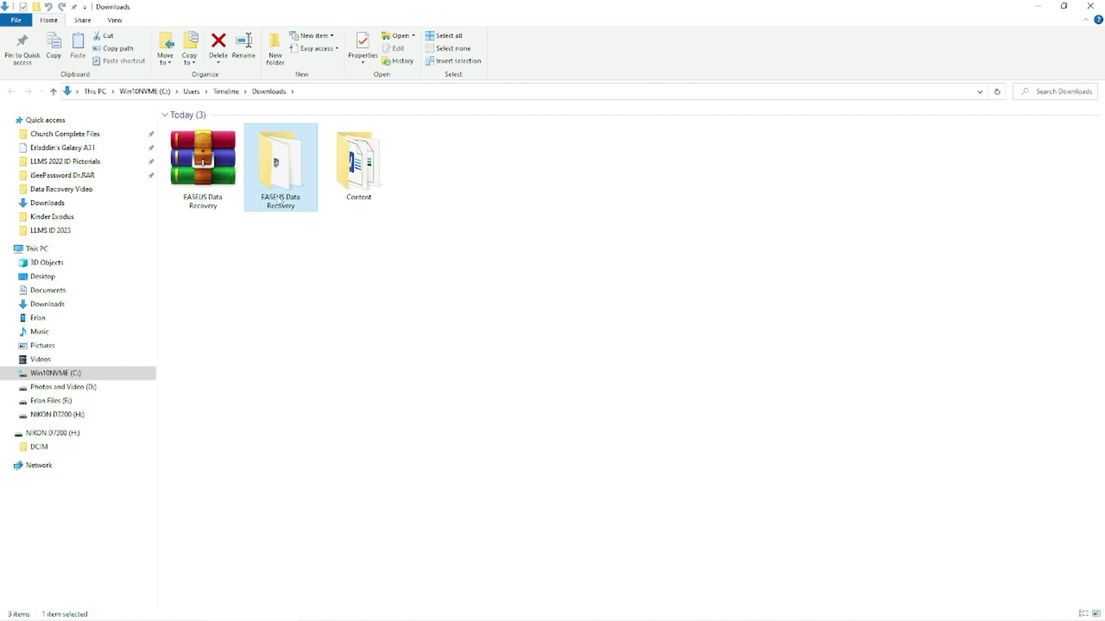
{"action": "double_click", "coordinate": [281, 203]}
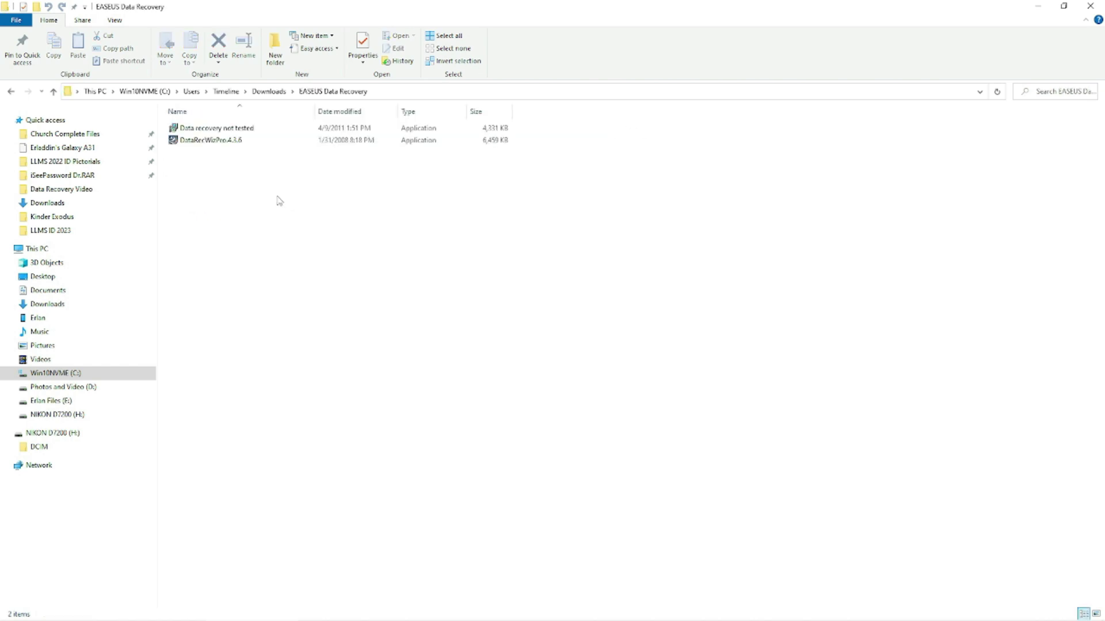
{"action": "double_click", "coordinate": [218, 143]}
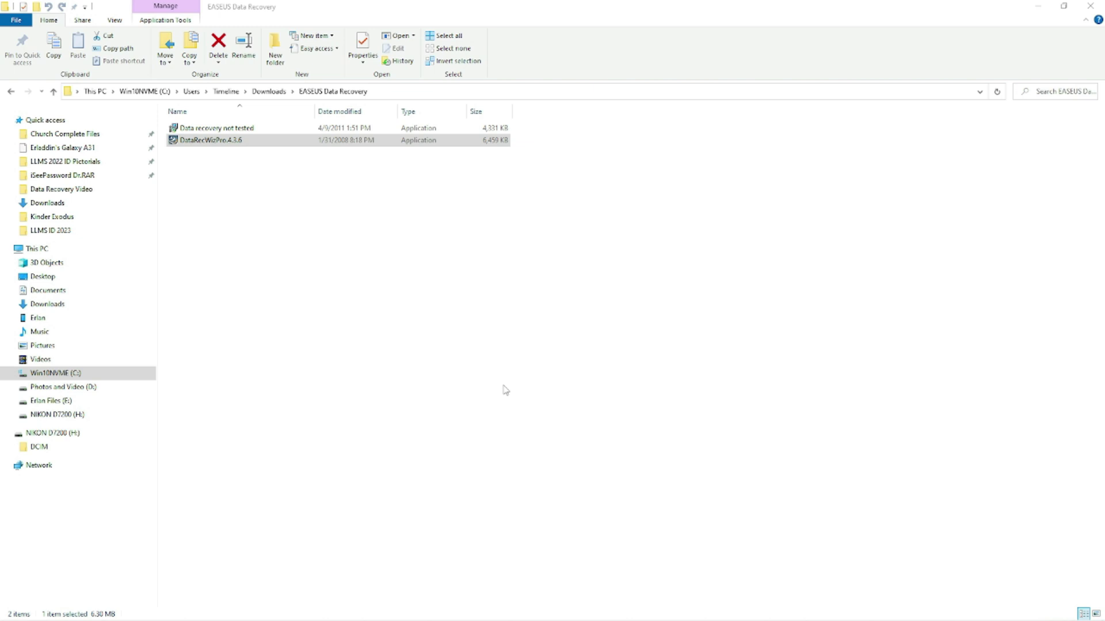
- Install with the license accepted and the default location, finishing with the extra option turned off
{"action": "left_click", "coordinate": [627, 404]}
{"action": "left_click", "coordinate": [515, 363]}
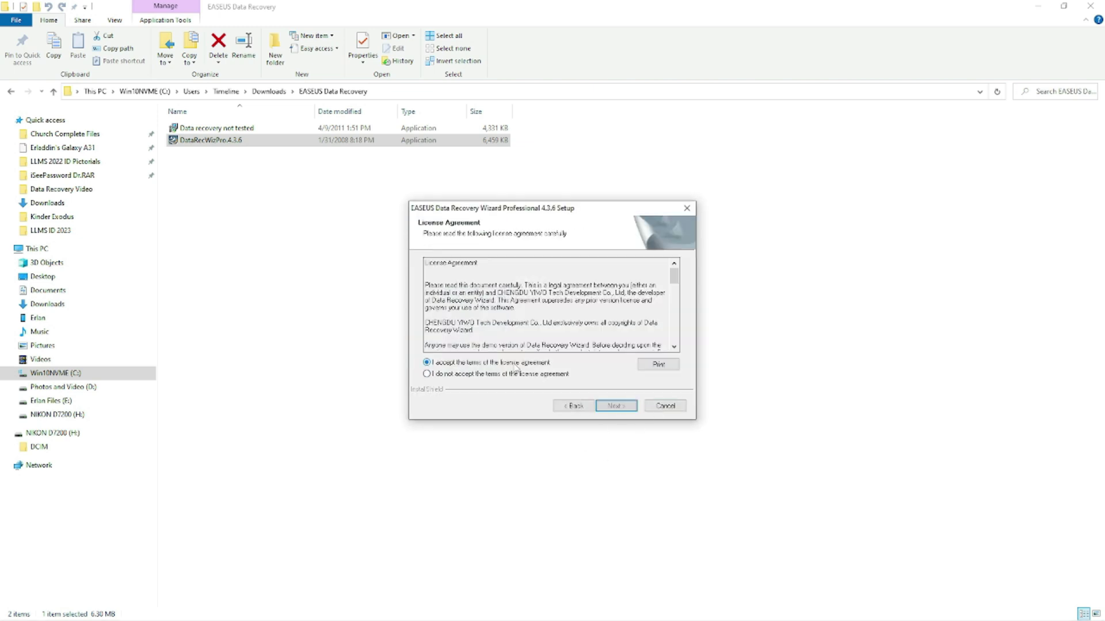
{"action": "left_click", "coordinate": [615, 406]}
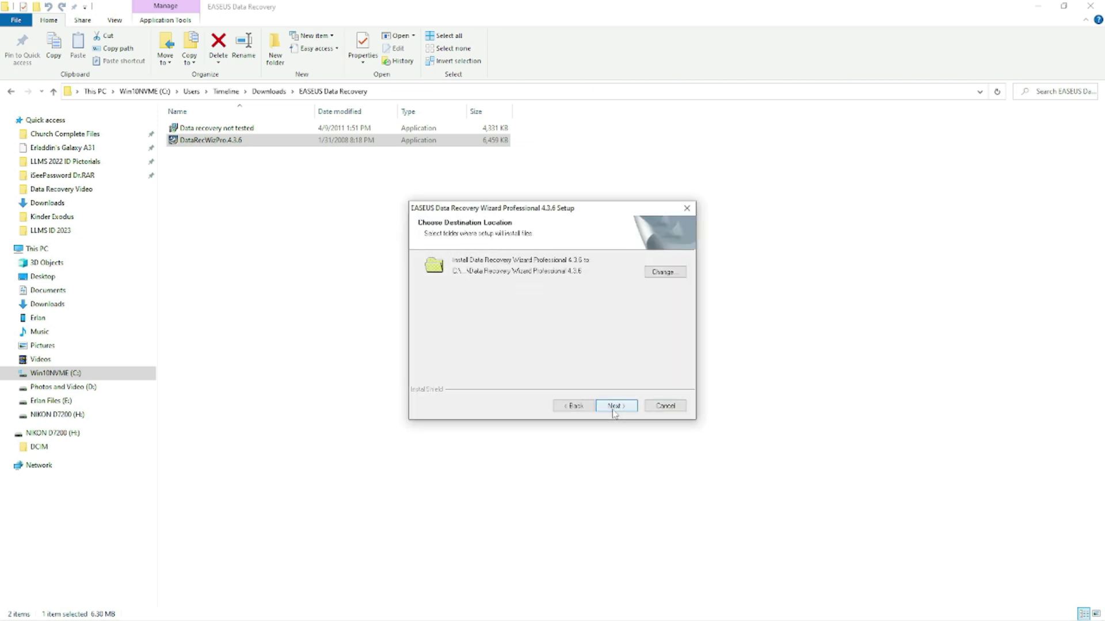
{"action": "left_click", "coordinate": [613, 408]}
{"action": "left_click", "coordinate": [598, 389]}
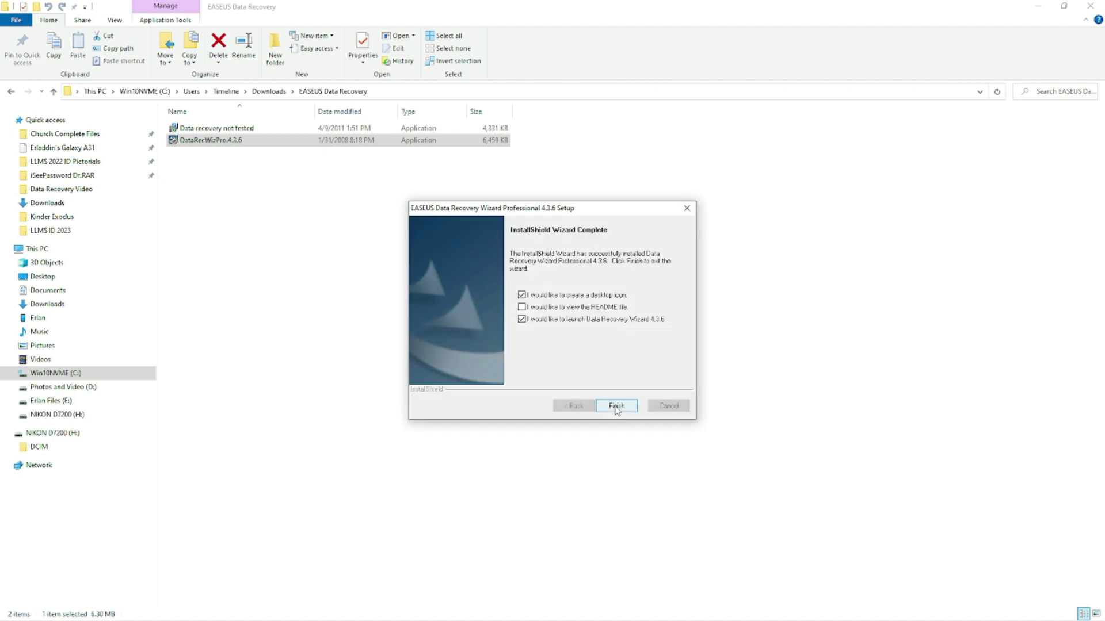
{"action": "left_click", "coordinate": [537, 297]}
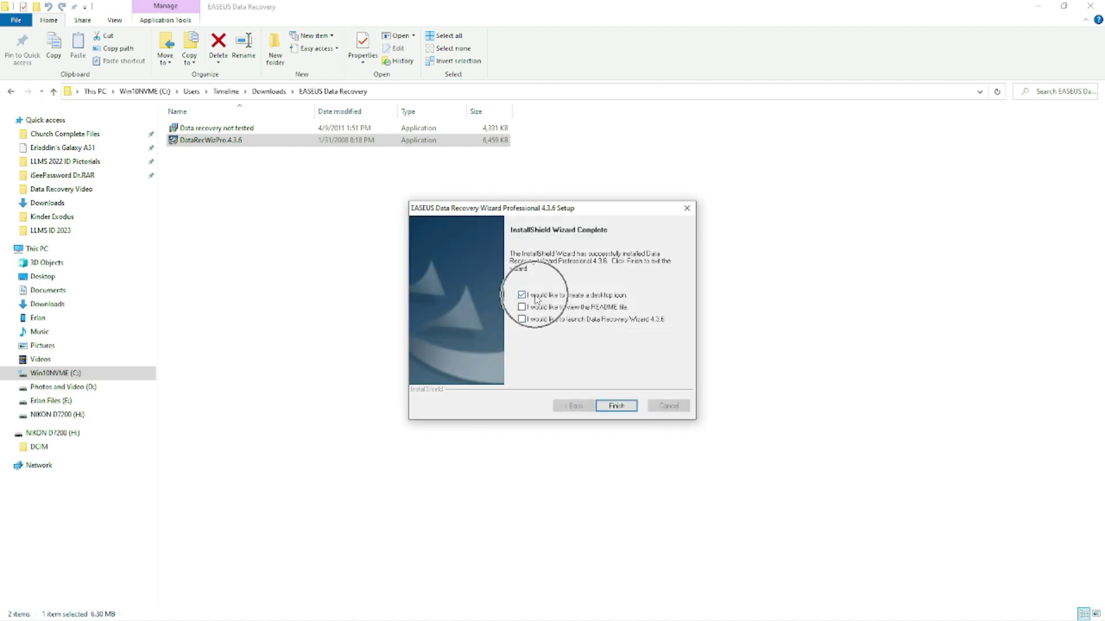
{"action": "left_click", "coordinate": [617, 405]}
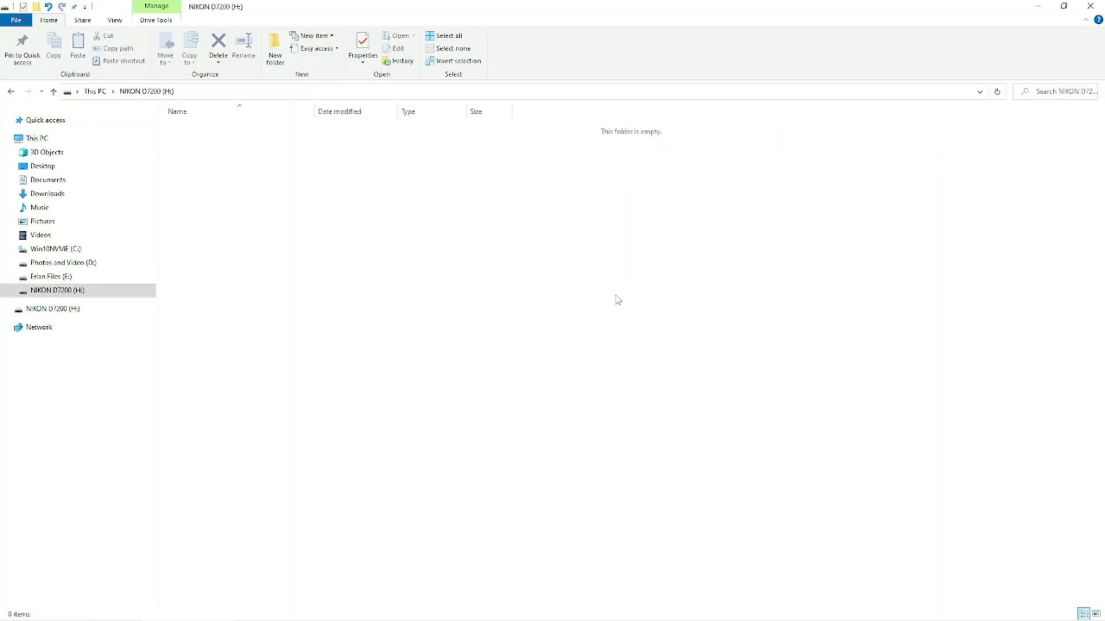
- Close the drive window and start Data Recovery Wizard Professional 4.3.6 from Start
{"action": "left_click", "coordinate": [1096, 8]}
{"action": "key", "text": "super"}
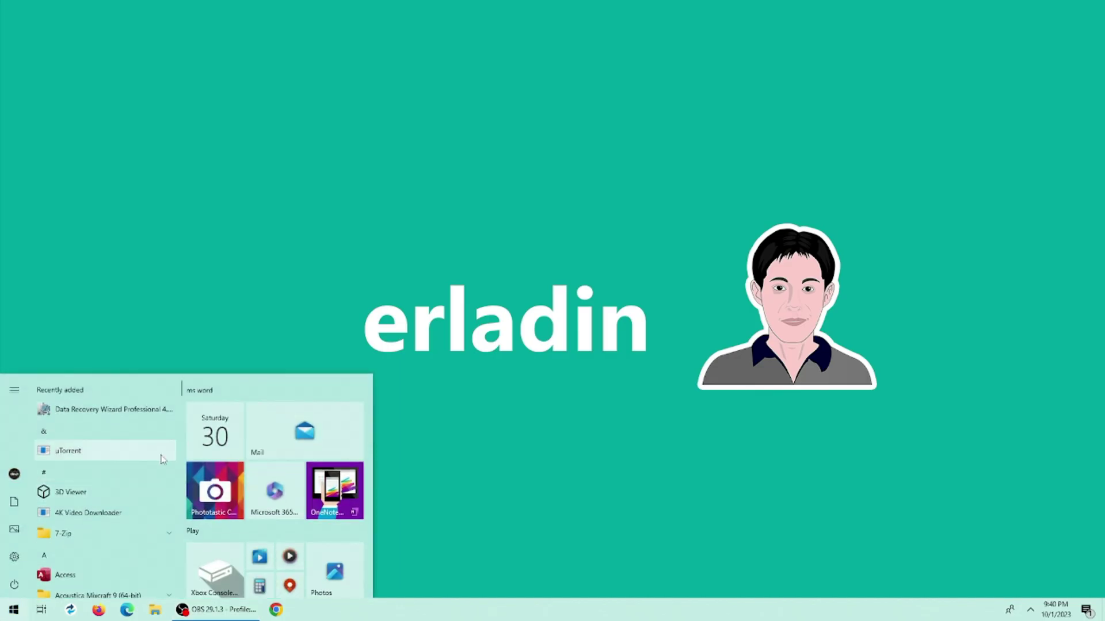
{"action": "left_click", "coordinate": [118, 413]}
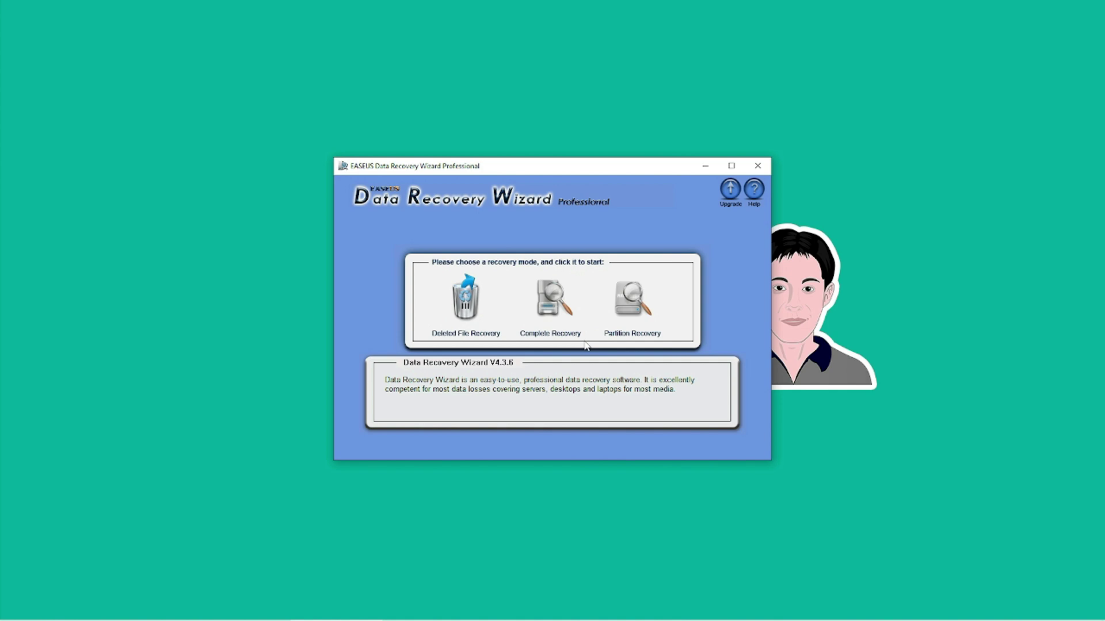
- Run a Partition Recovery scan of the Generic STORAGE DEVICE SD card's FAT32 partition
{"action": "left_click", "coordinate": [634, 301]}
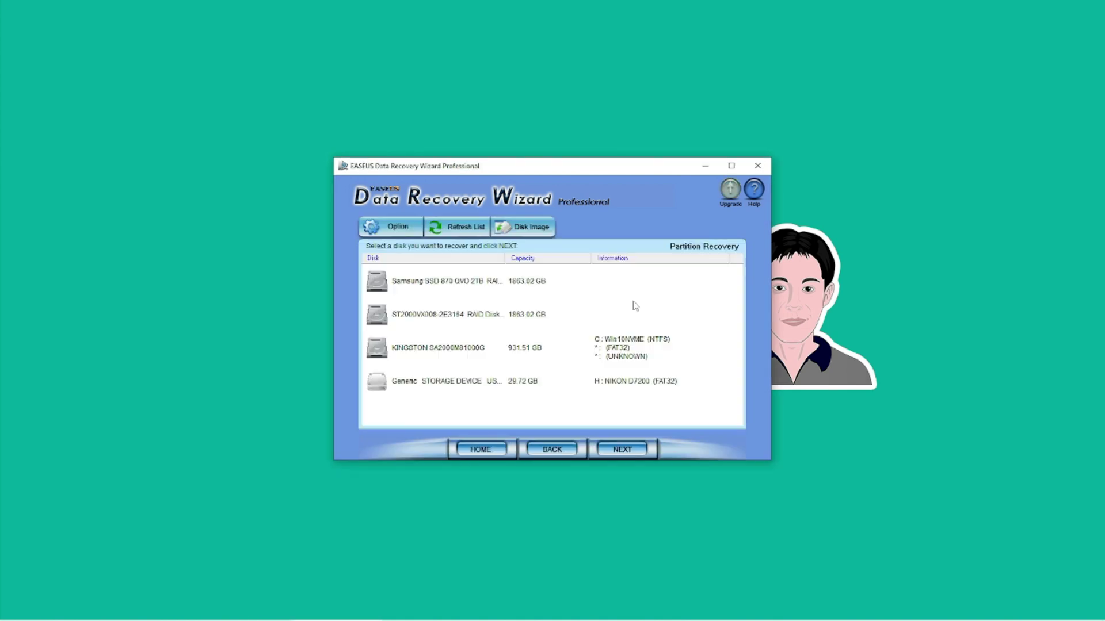
{"action": "left_click", "coordinate": [456, 382]}
{"action": "left_click", "coordinate": [618, 450]}
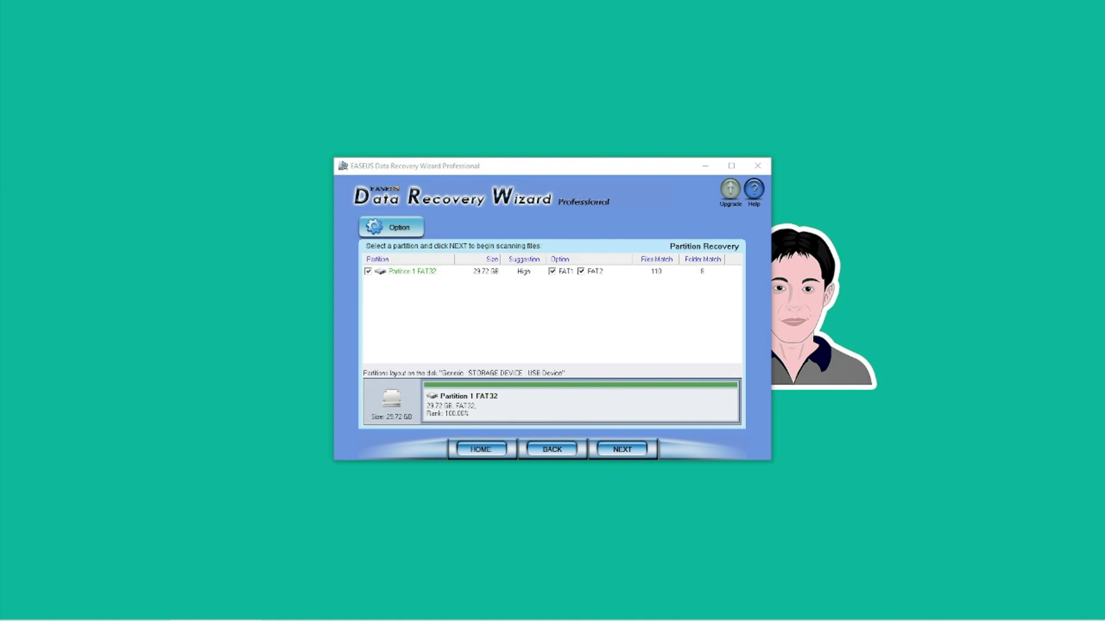
{"action": "left_click", "coordinate": [622, 449]}
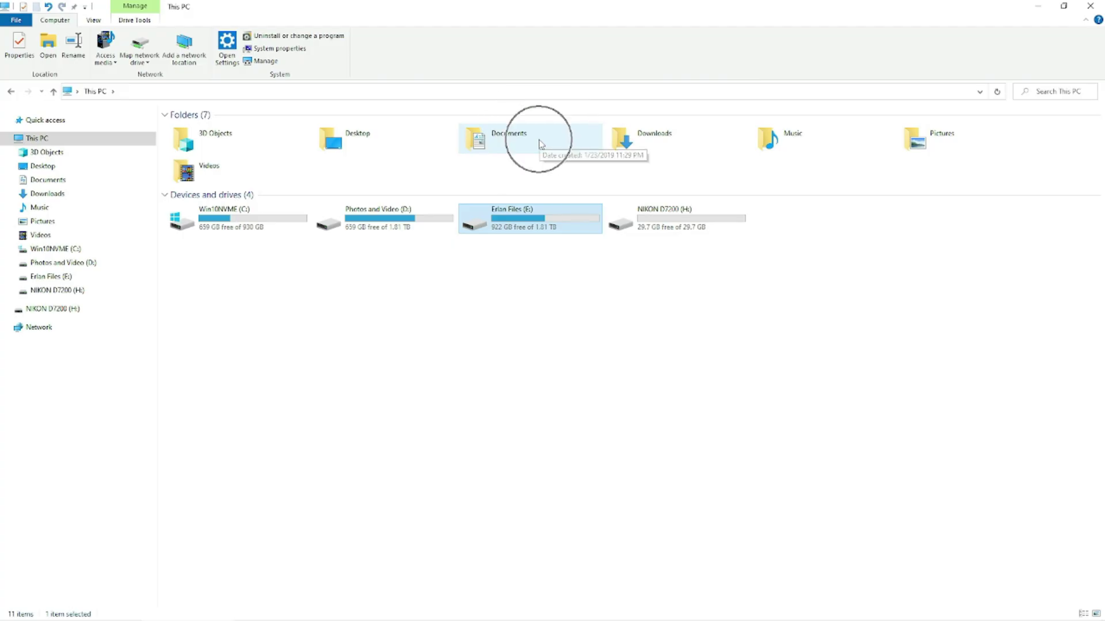
- Make a new folder named 'Recovered' in Documents, then close File Explorer
{"action": "double_click", "coordinate": [540, 138]}
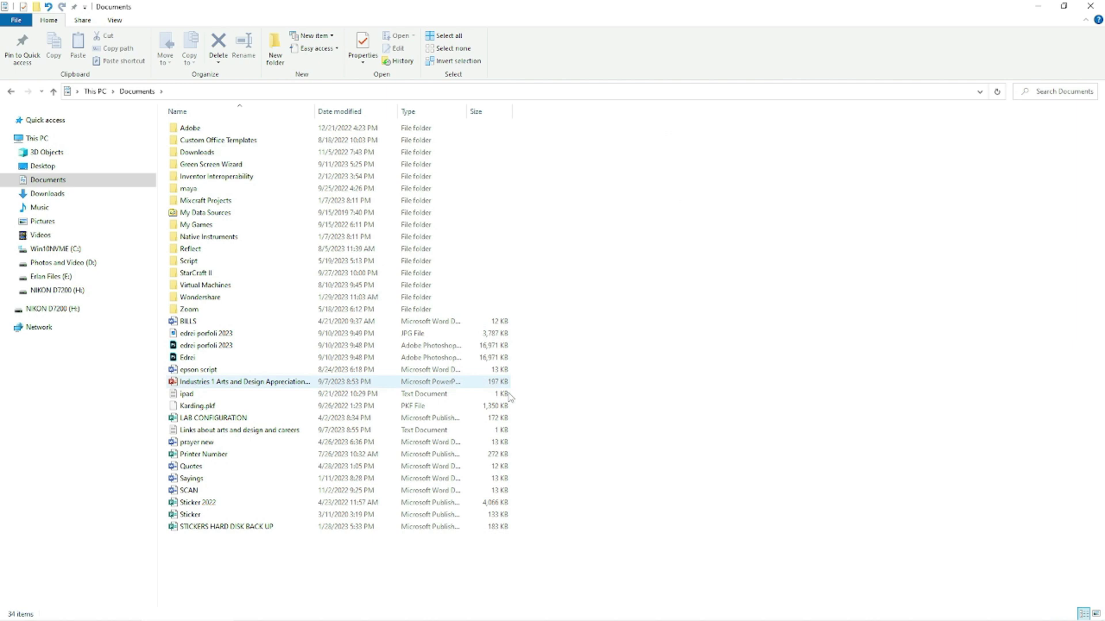
{"action": "right_click", "coordinate": [336, 584]}
{"action": "mouse_move", "coordinate": [404, 557]}
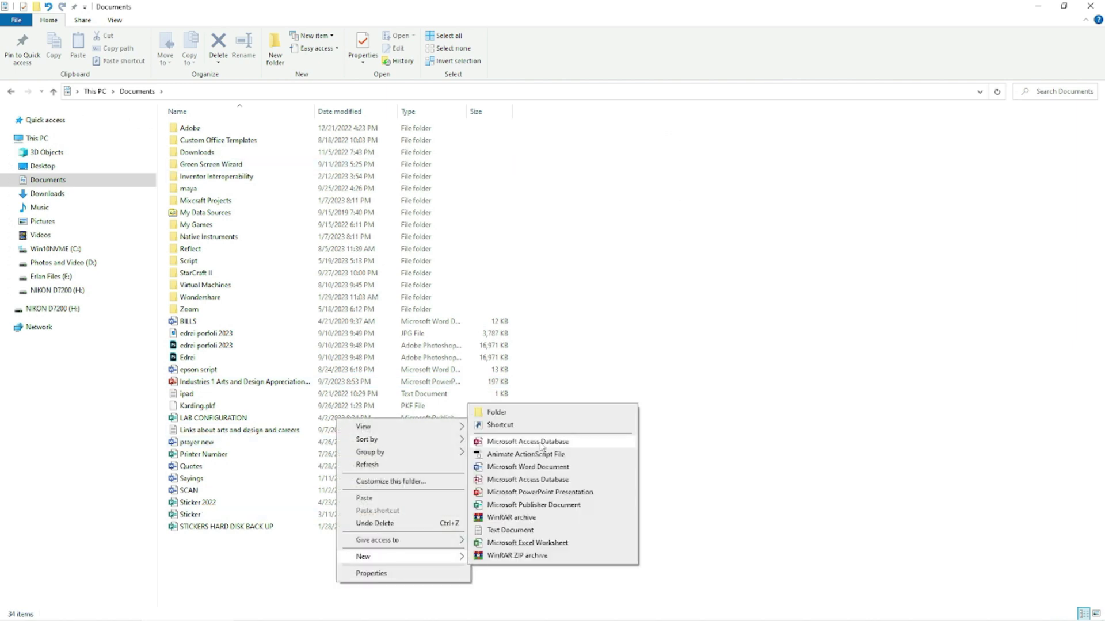
{"action": "left_click", "coordinate": [496, 413]}
{"action": "type", "text": "Rec"}
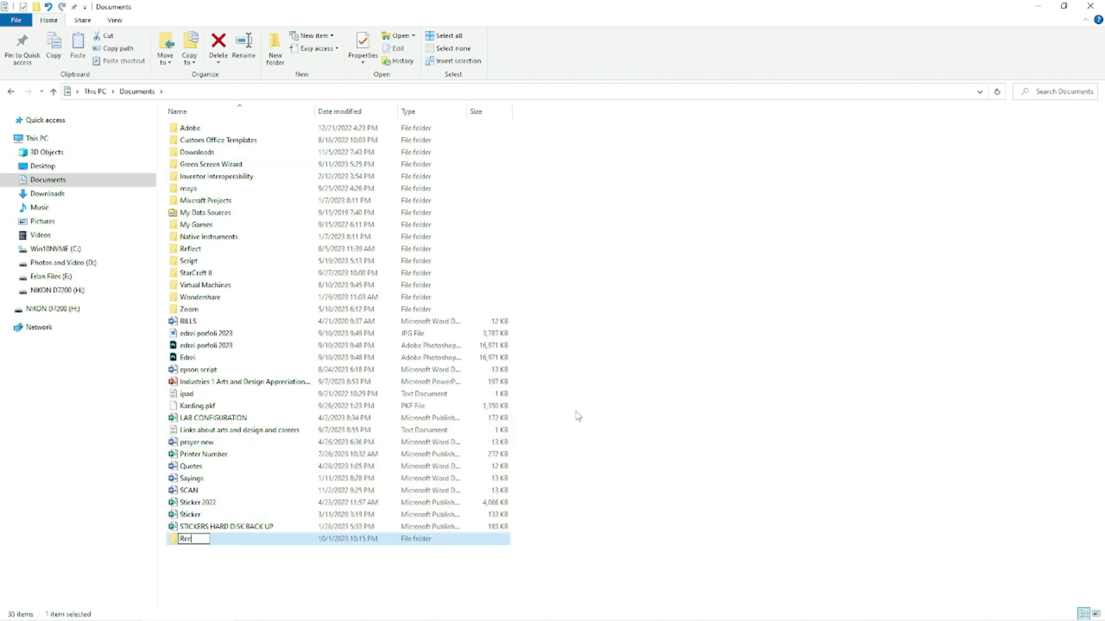
{"action": "type", "text": "overed"}
{"action": "key", "text": "Return"}
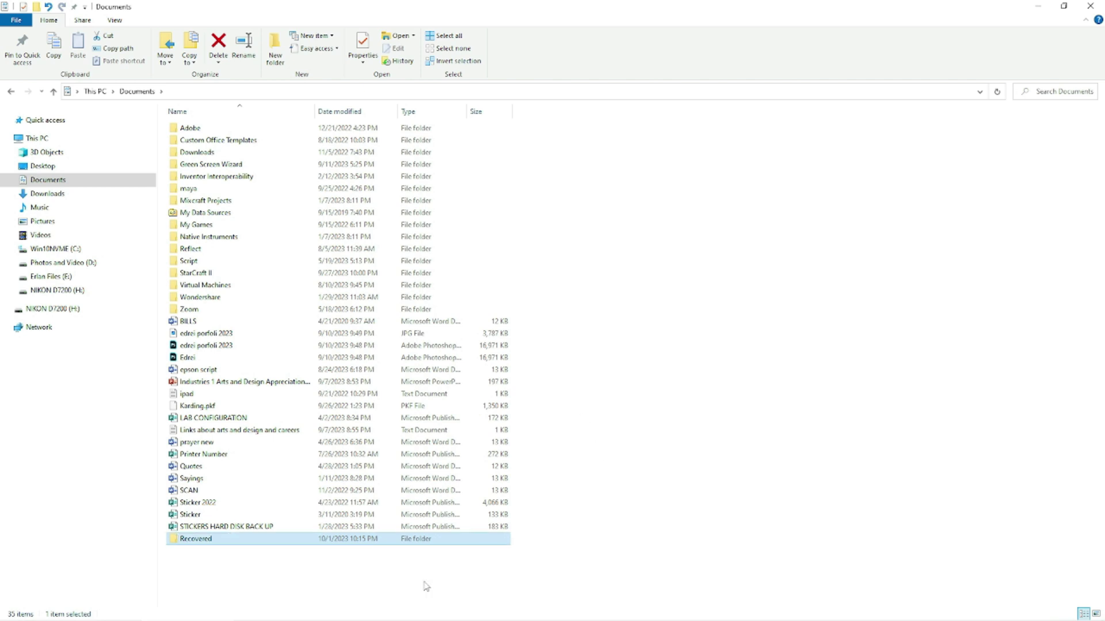
{"action": "left_click", "coordinate": [210, 547]}
{"action": "left_click", "coordinate": [1091, 8]}
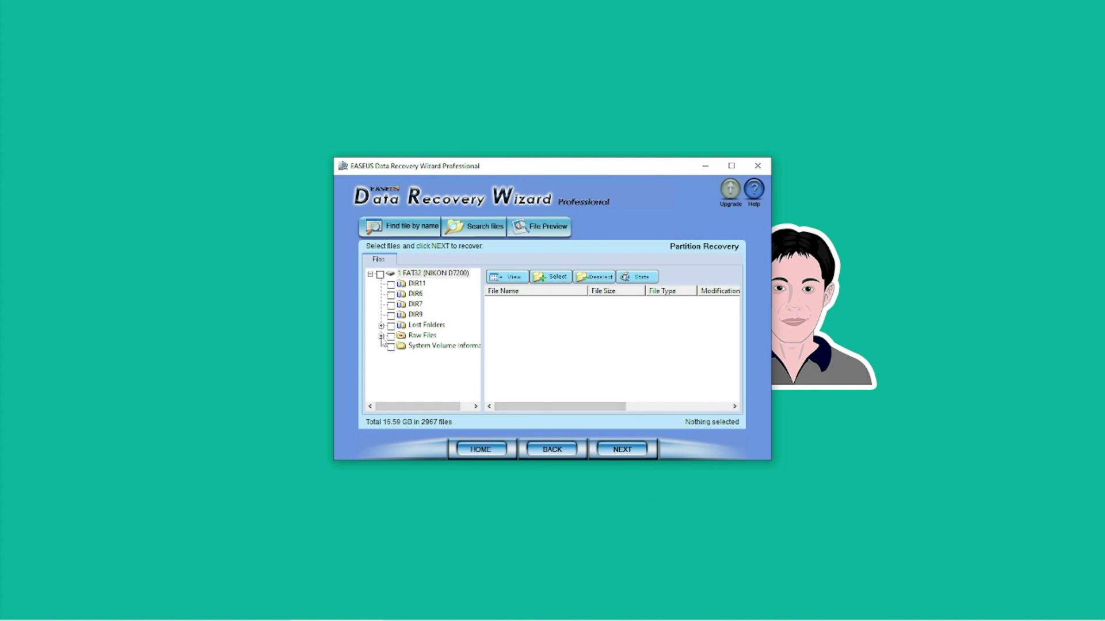
- Under Raw Files > JPEG Graphics file, select only the 1-300 group (300 files, 1.03 GB)
{"action": "left_click", "coordinate": [382, 338]}
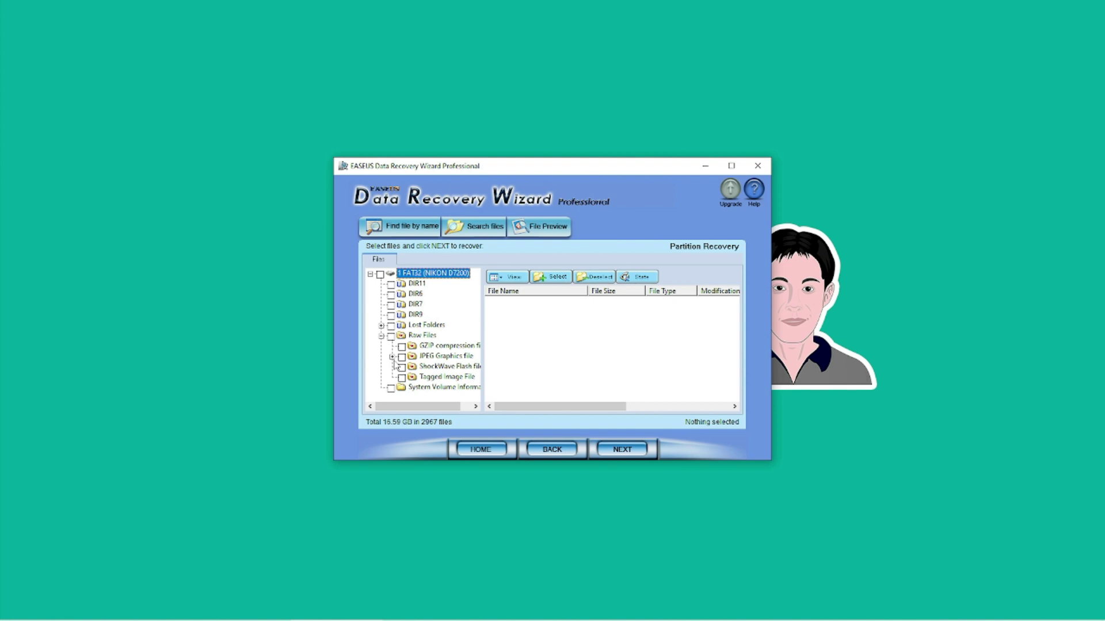
{"action": "left_click", "coordinate": [392, 357]}
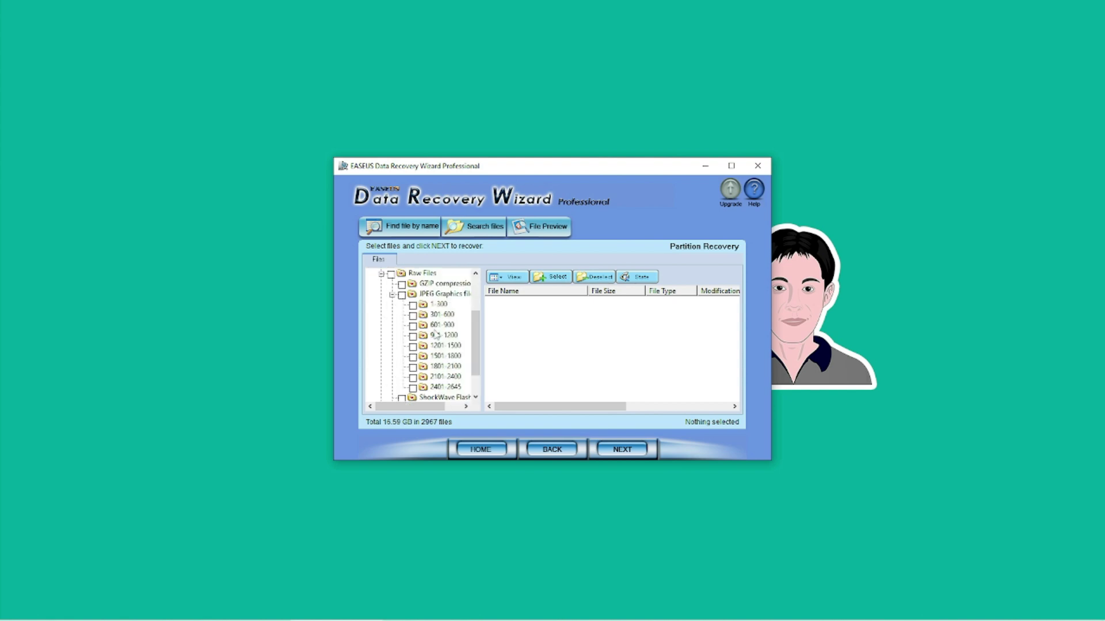
{"action": "left_click", "coordinate": [402, 296]}
{"action": "left_click", "coordinate": [403, 296]}
{"action": "left_click", "coordinate": [413, 306]}
{"action": "left_click", "coordinate": [622, 451]}
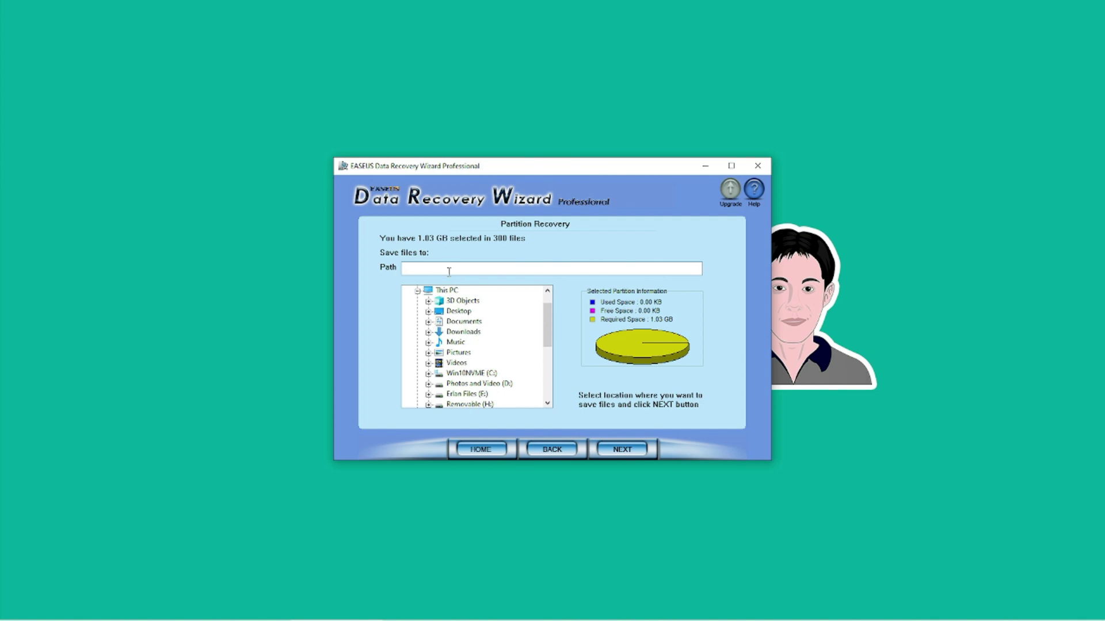
- Set the save destination to Documents\Recovered and start recovering the 300 photos
{"action": "left_click", "coordinate": [429, 322]}
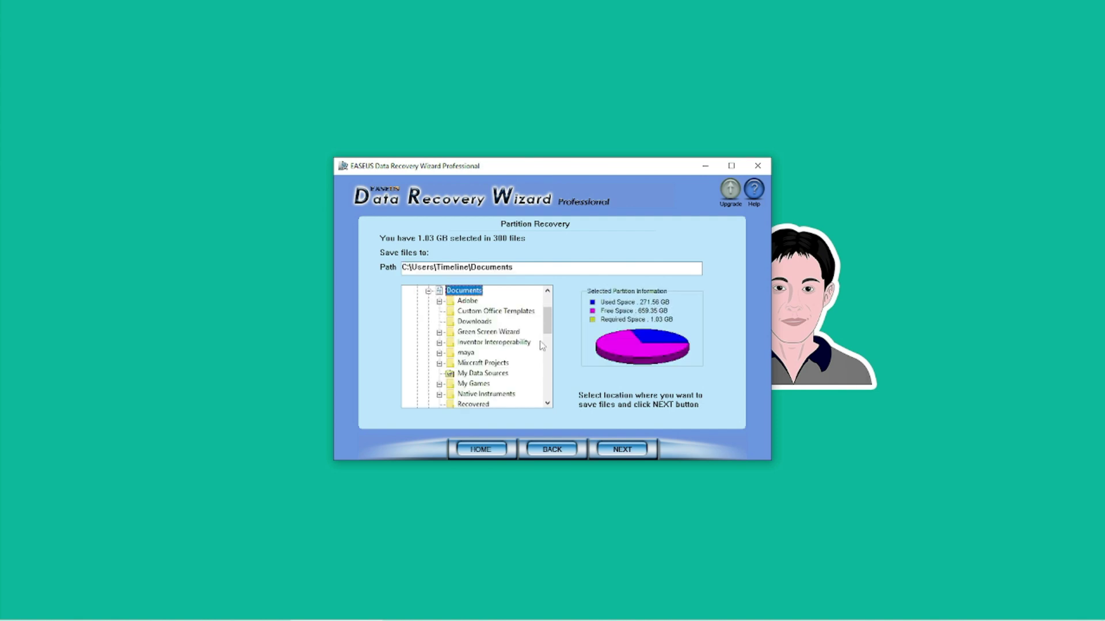
{"action": "left_click_drag", "start_coordinate": [547, 325], "coordinate": [546, 347]}
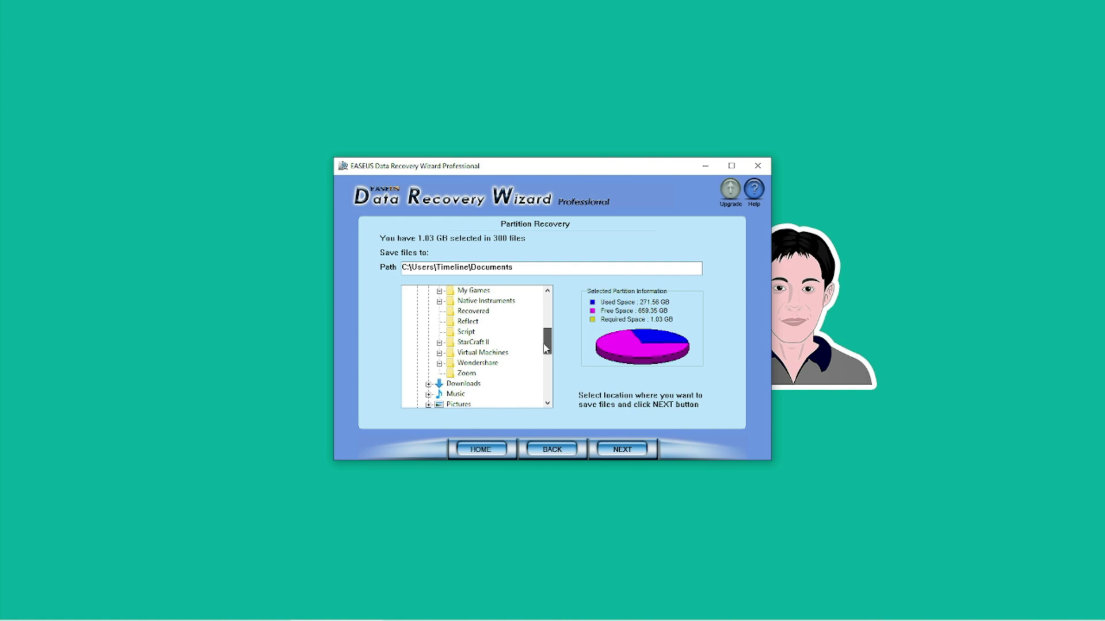
{"action": "left_click", "coordinate": [481, 313]}
{"action": "left_click", "coordinate": [618, 447]}
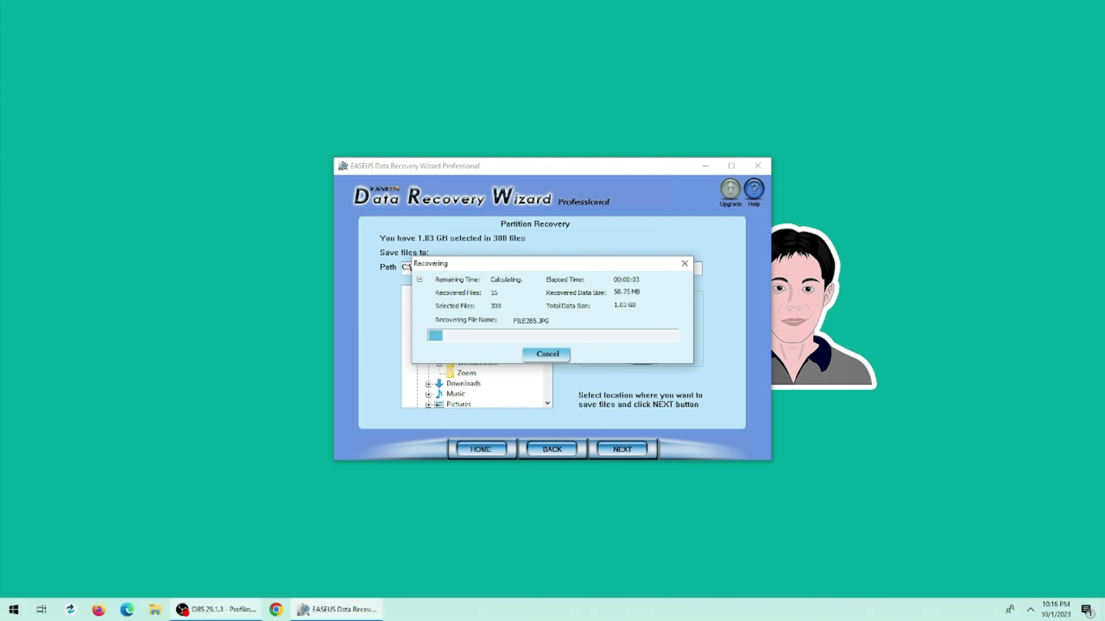
- Switch to File Explorer to check the photos recovered into Documents\Recovered
{"action": "left_click", "coordinate": [153, 612]}
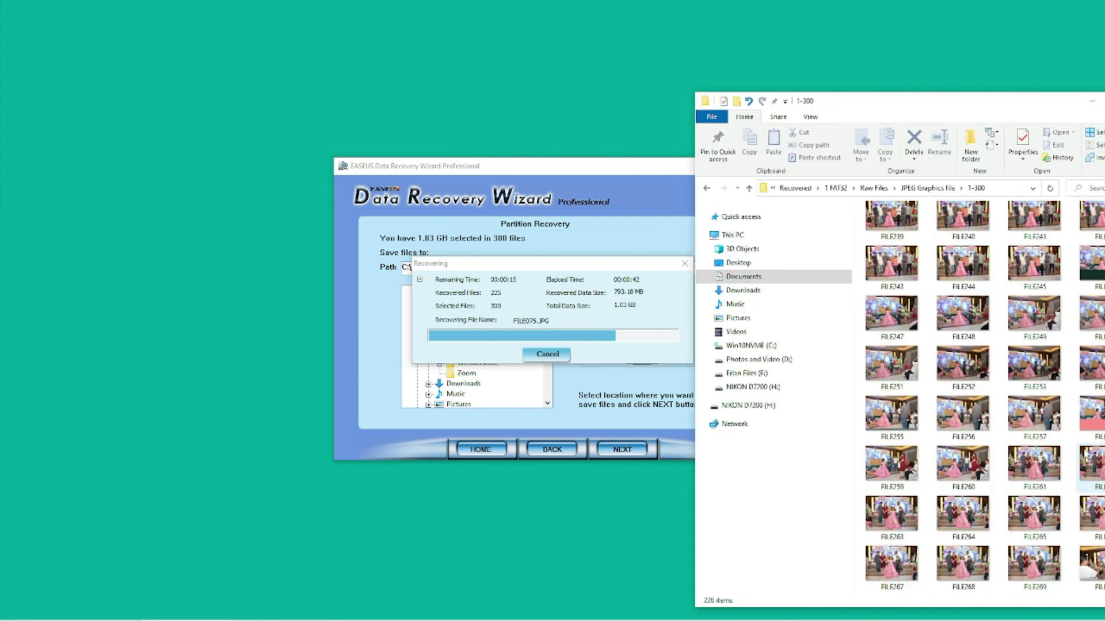